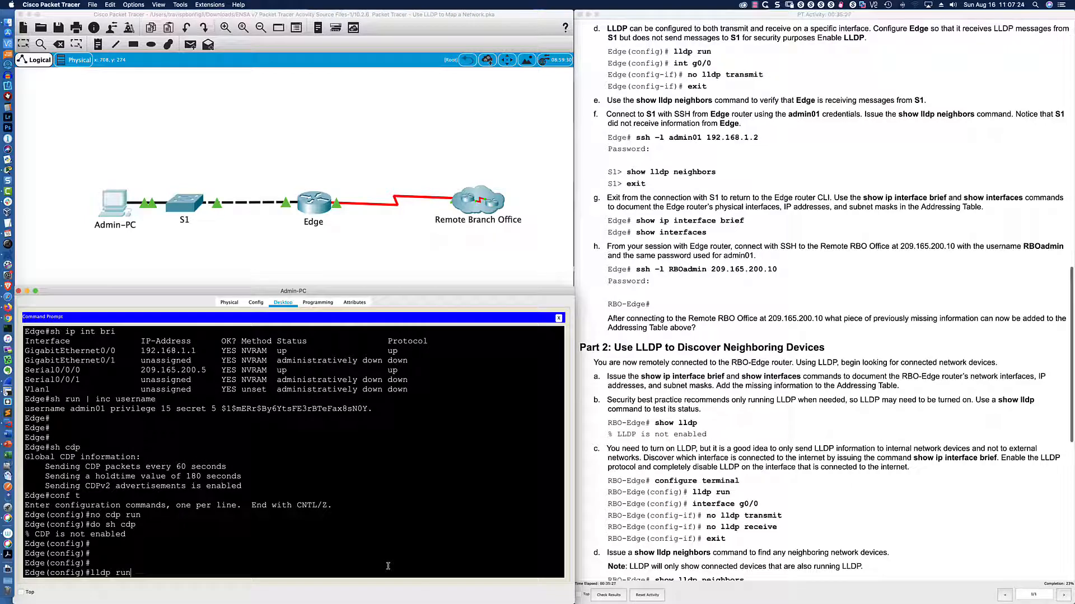
Enable LLDP globally on the Edge router with lldp run, and check its status and timers with do sh lldp
key(Return)
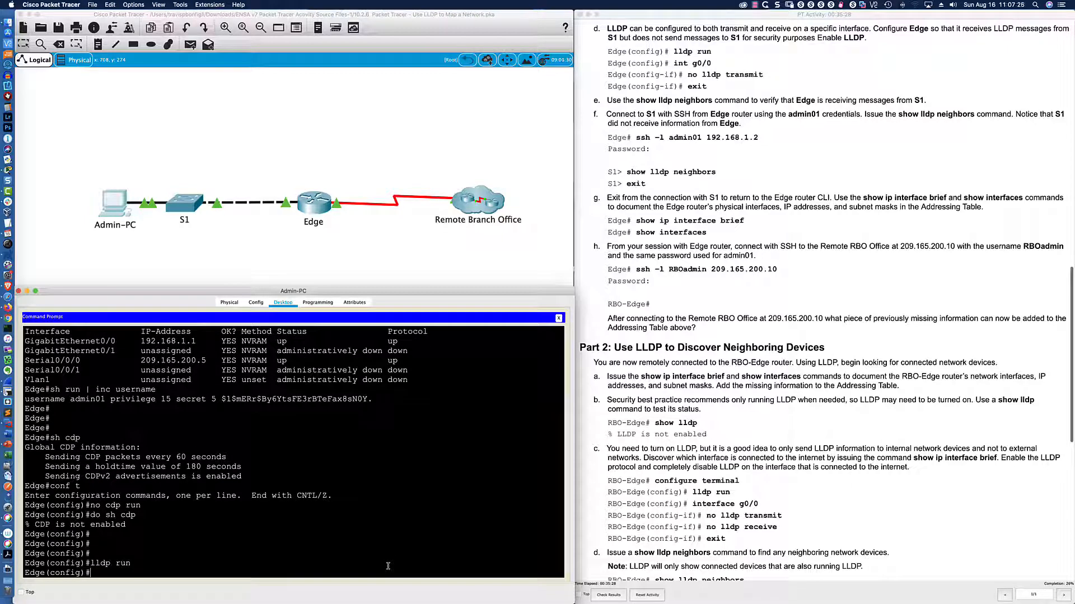
text(do sh lldp)
key(Return)
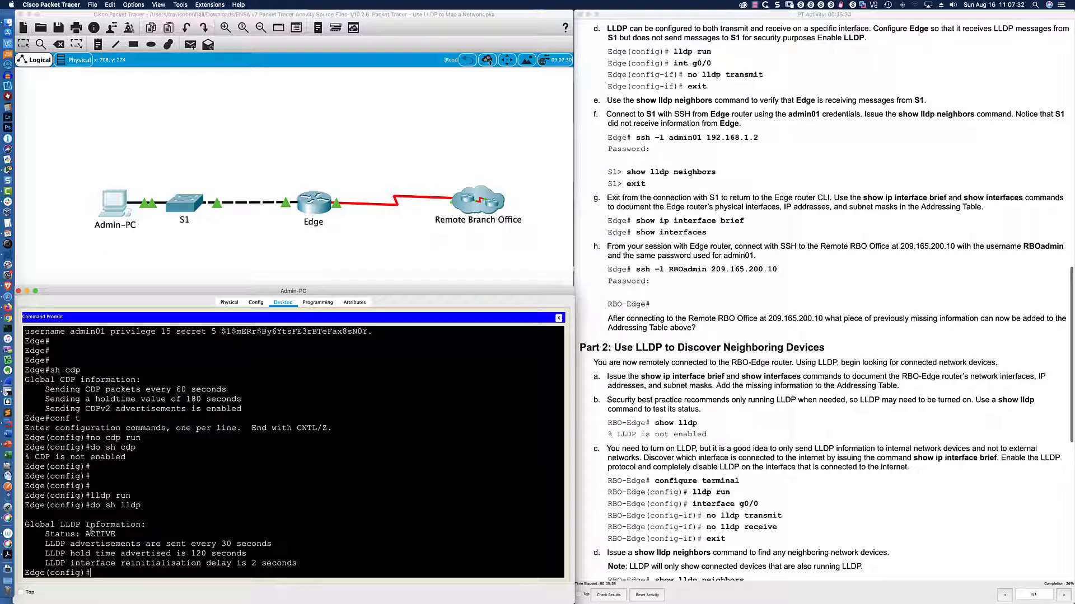
drag(45, 535, 252, 552)
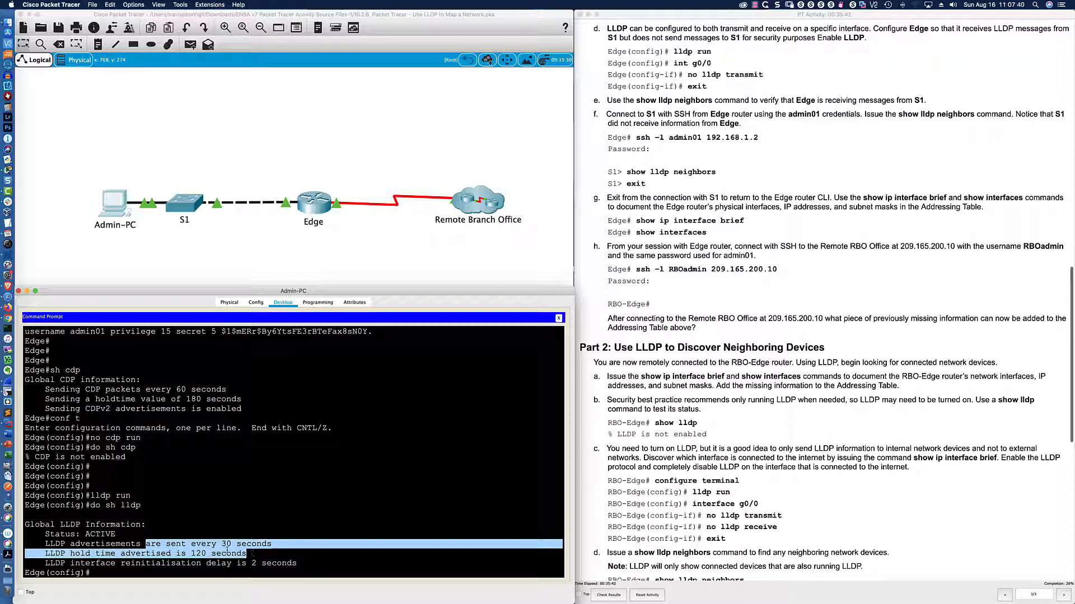
drag(217, 544, 273, 544)
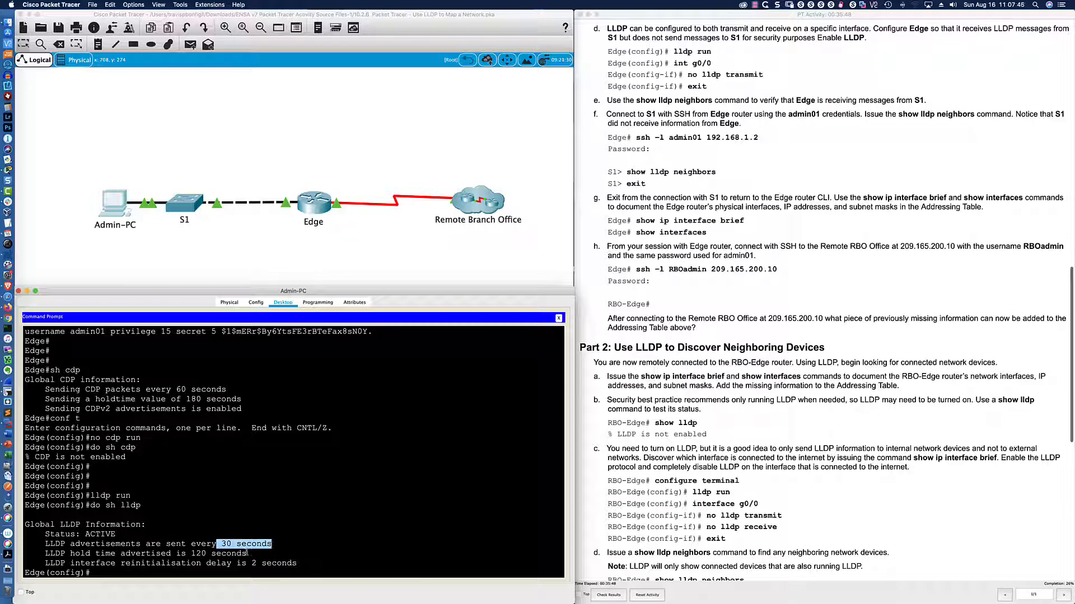
drag(247, 553, 171, 553)
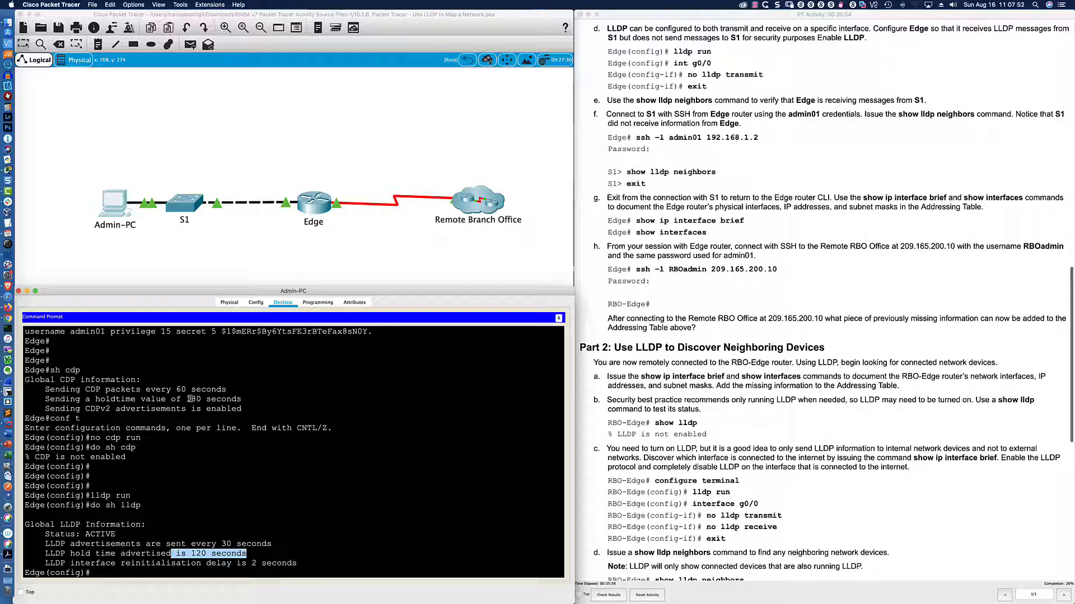
click(241, 572)
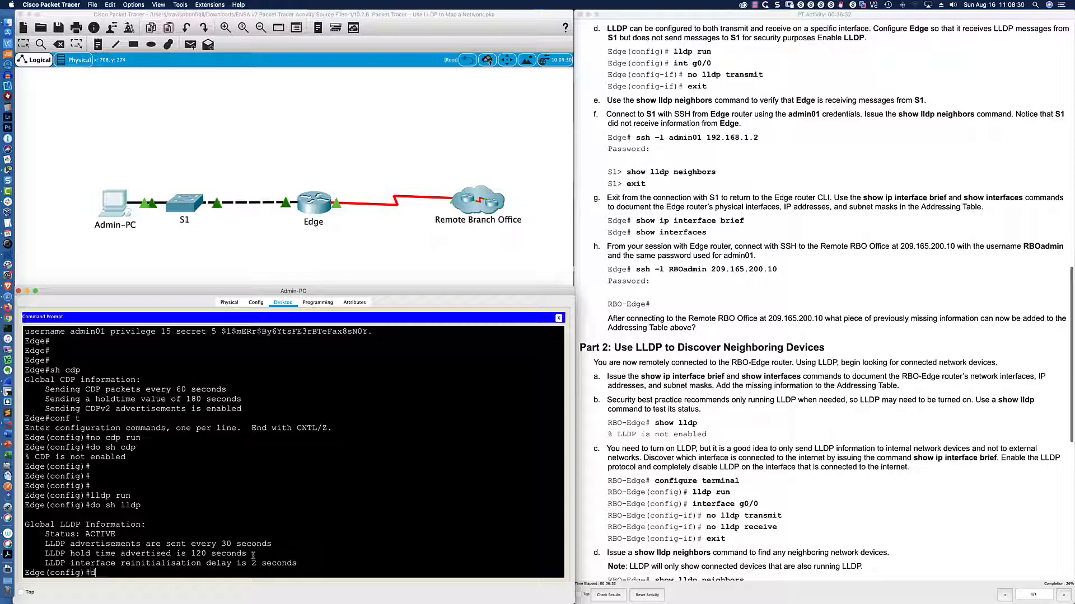
Try to display the LLDP details of the gi0/0 interface with do sh lldp interface gi0/0
text(do sh lldp inter)
key(Tab)
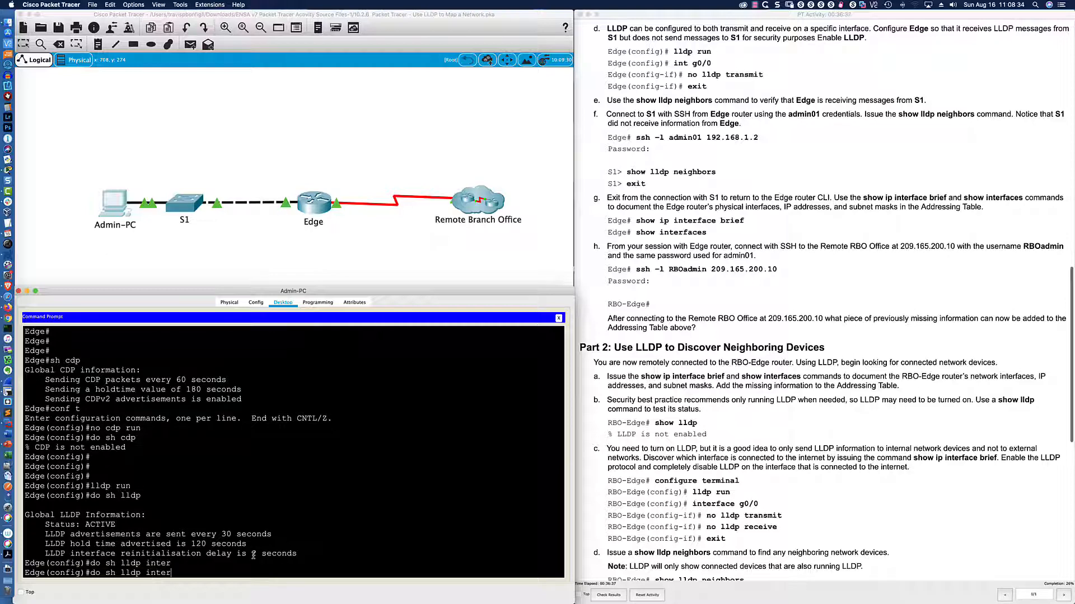
text(face gi0/0)
key(Return)
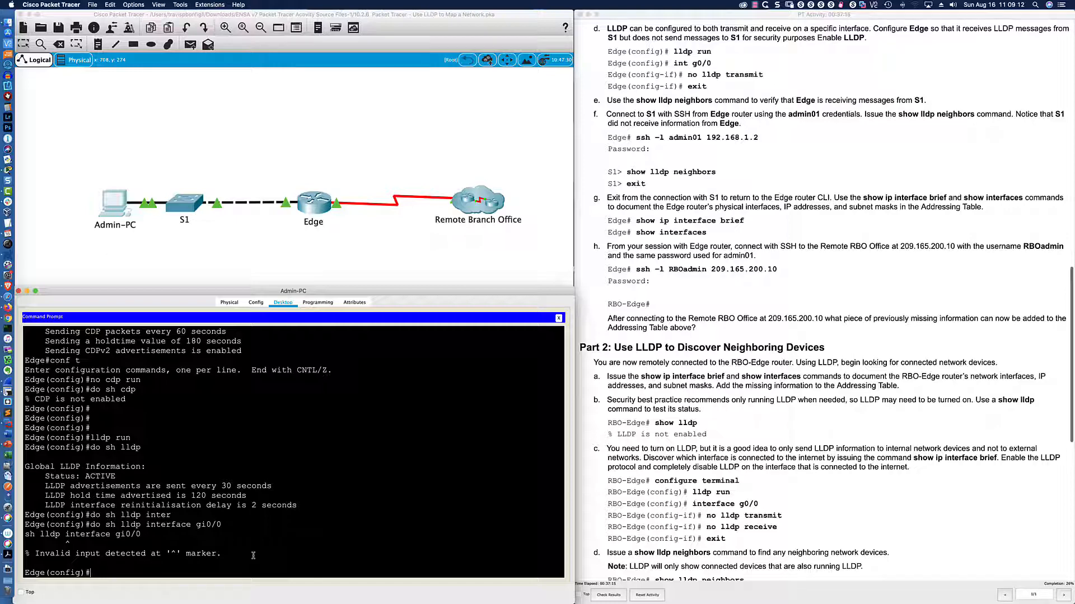
Disable LLDP transmission on Edge's gi0/0 interface with no lldp transmit, and return to privileged EXEC mode
key(Return)
key(Return)
key(Return)
text(int gi)
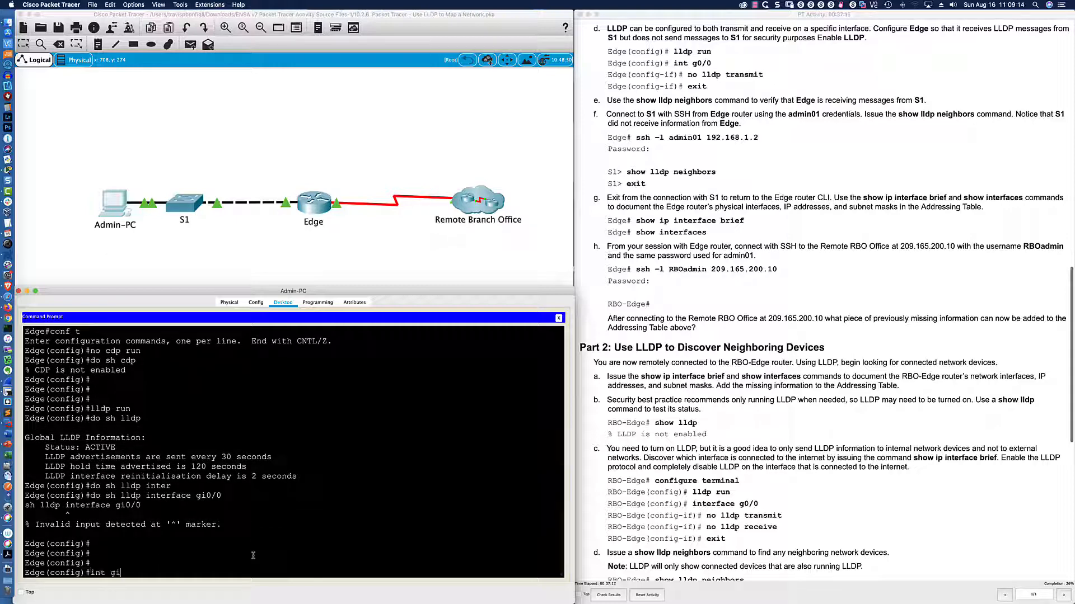
text(0/0)
key(Return)
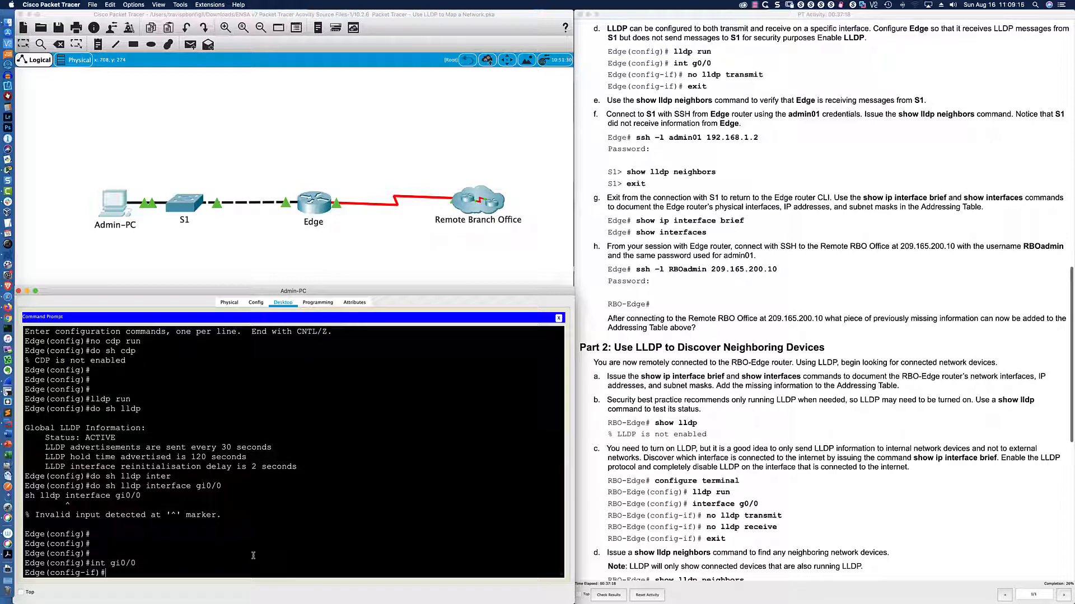
text(no lldp transmit)
scroll(253, 556, up, 1)
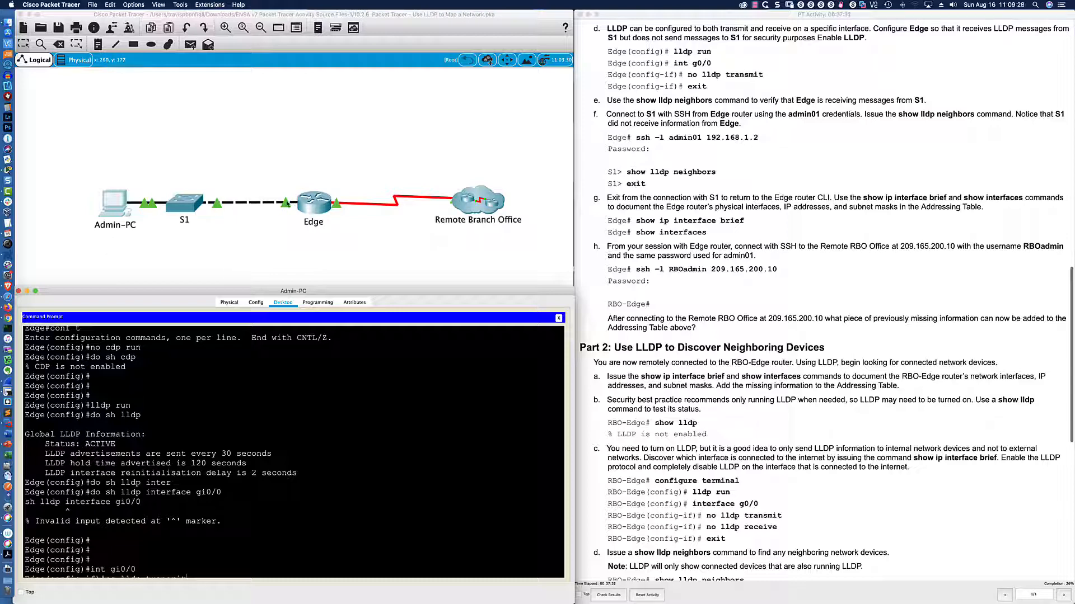
scroll(270, 488, down, 1)
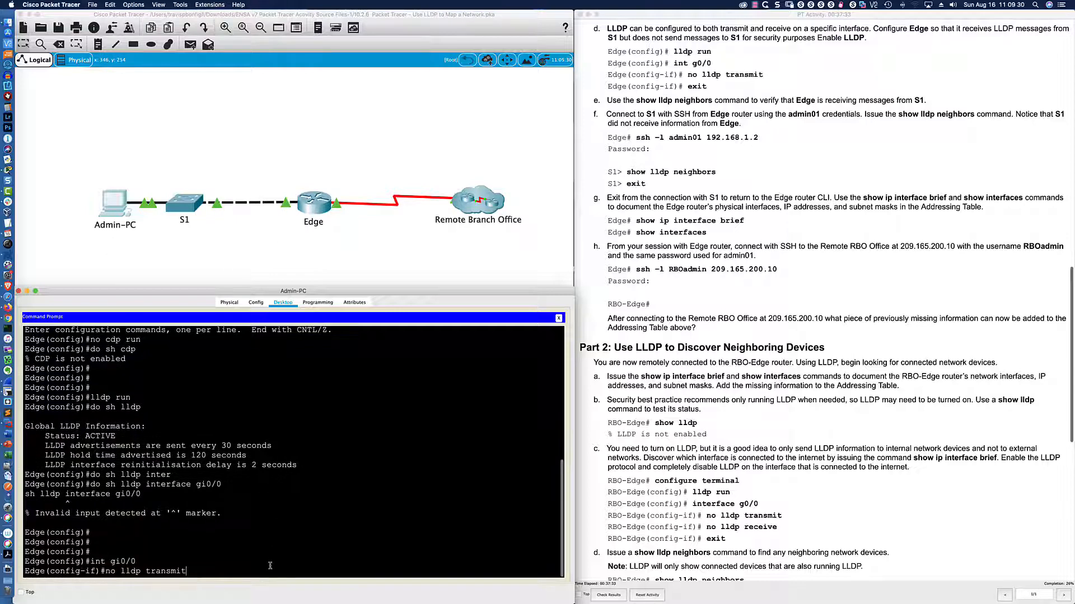
scroll(270, 565, down, 1)
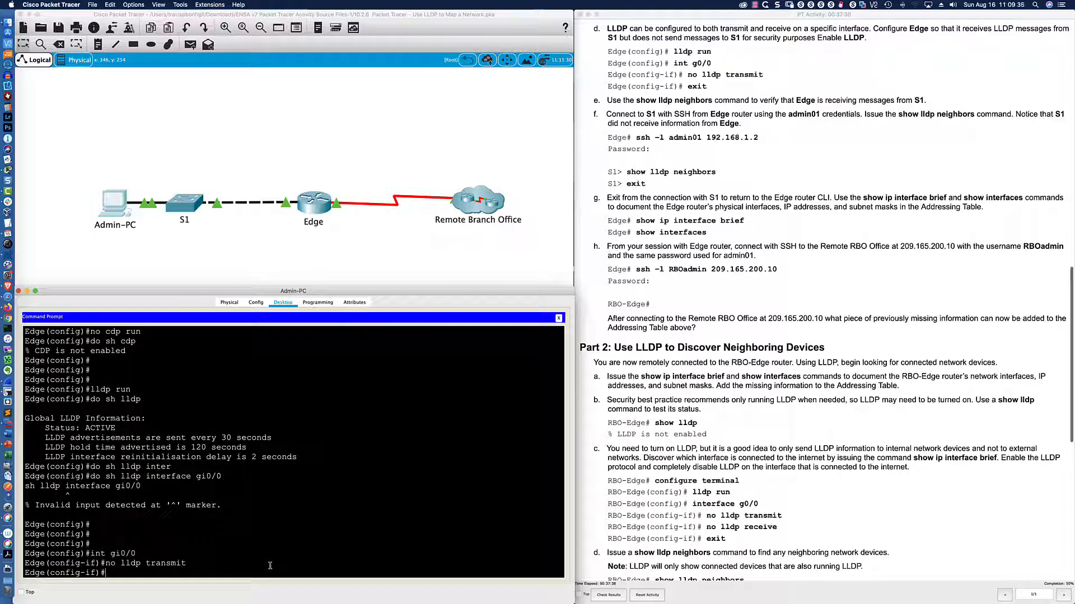
text(end)
key(Return)
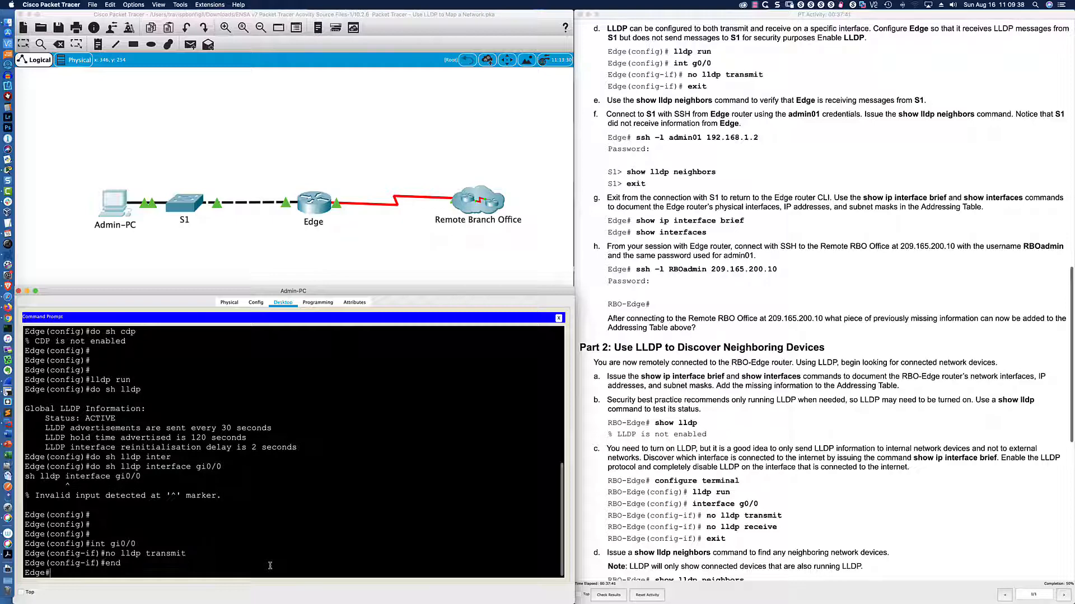
Display Edge's LLDP neighbors with sh lldp neigh and highlight the whole output
text(sh lldp neigh)
key(Return)
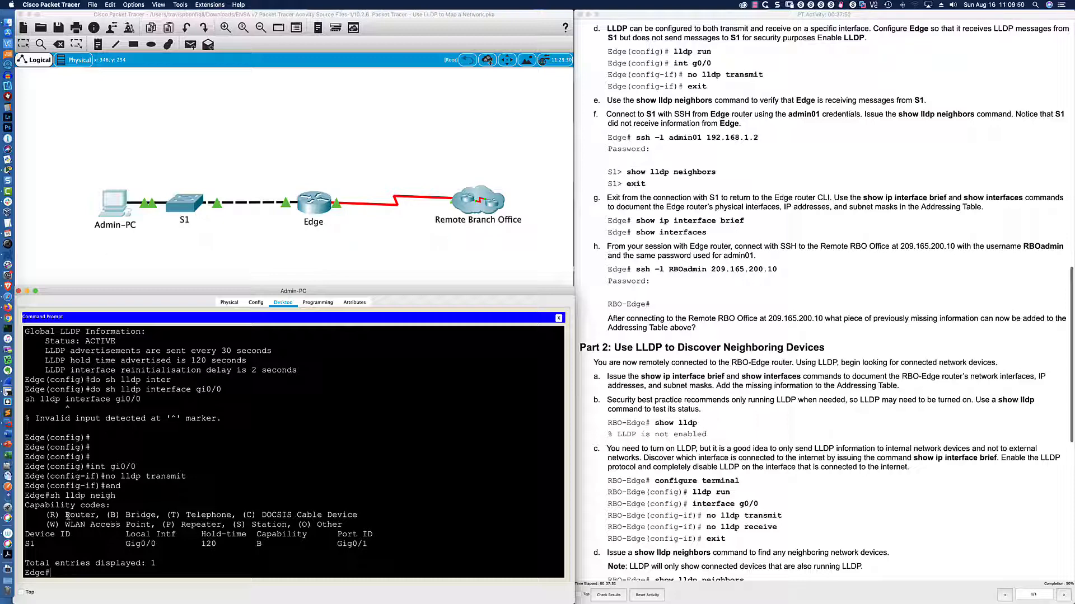
drag(26, 506, 198, 574)
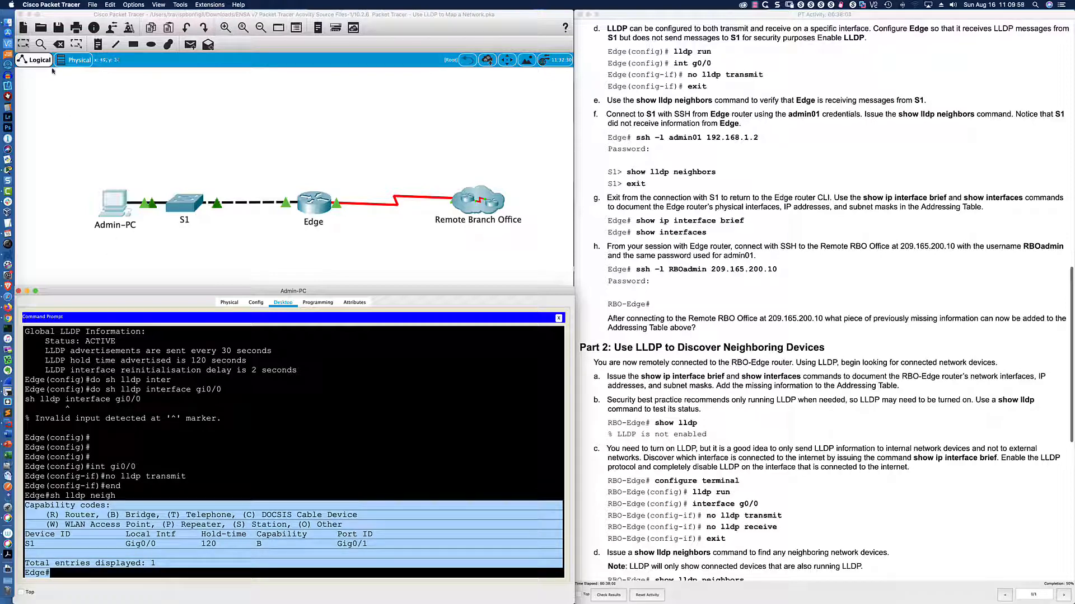
Switch to the screen annotation pen, underline each value of the S1 neighbor entry in red, and write SW1 beside the Port ID
click(17, 223)
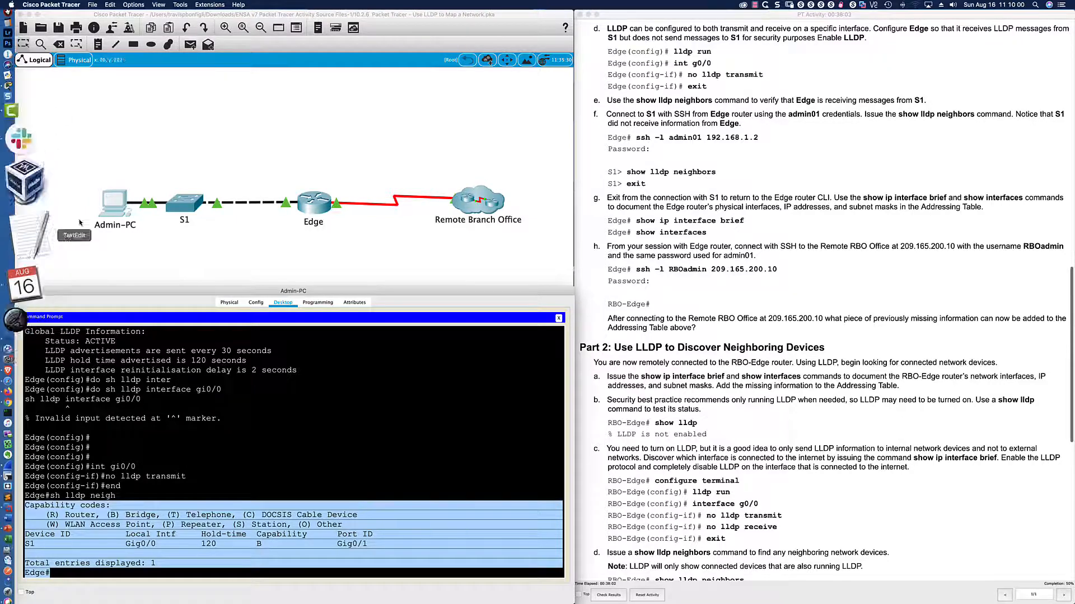
click(425, 26)
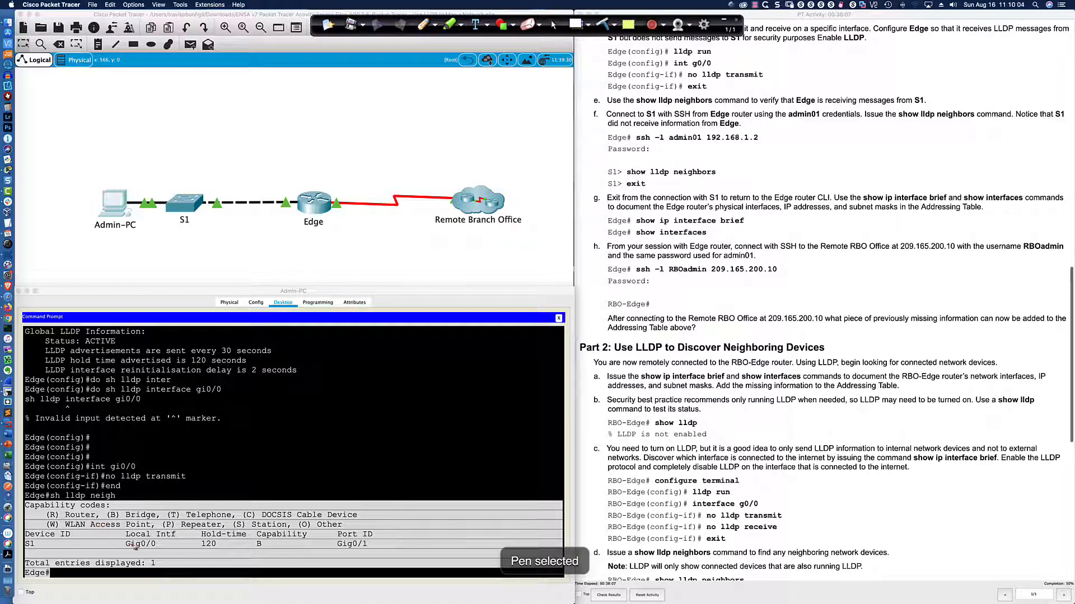
drag(254, 549, 267, 554)
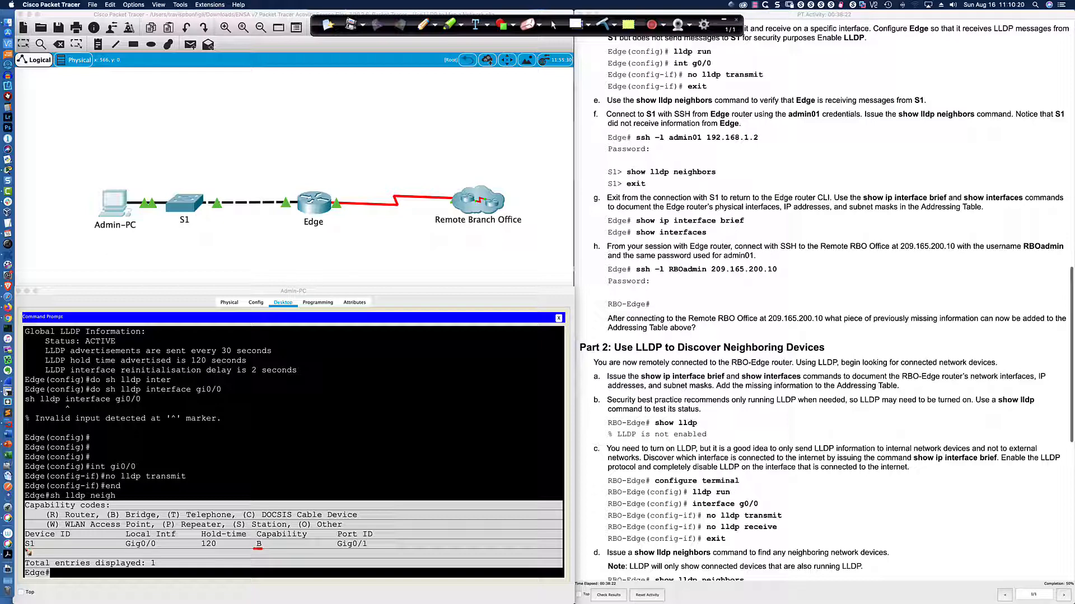
drag(25, 551, 40, 554)
drag(124, 552, 160, 553)
drag(201, 551, 218, 553)
mouse_move(338, 552)
mouse_down()
mouse_move(399, 543)
mouse_move(413, 523)
mouse_move(415, 535)
mouse_up()
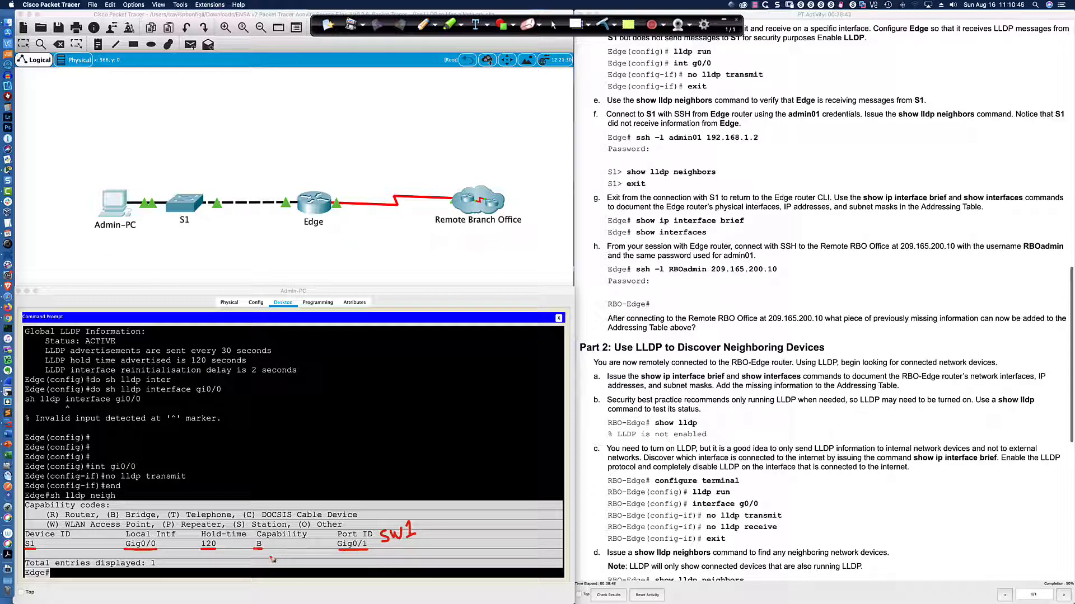
Draw a red box around the Capability column and add more pen marks to the LLDP neighbor output
mouse_move(269, 528)
mouse_down()
mouse_move(251, 541)
mouse_move(255, 558)
mouse_move(314, 555)
mouse_move(306, 529)
mouse_move(271, 533)
mouse_up()
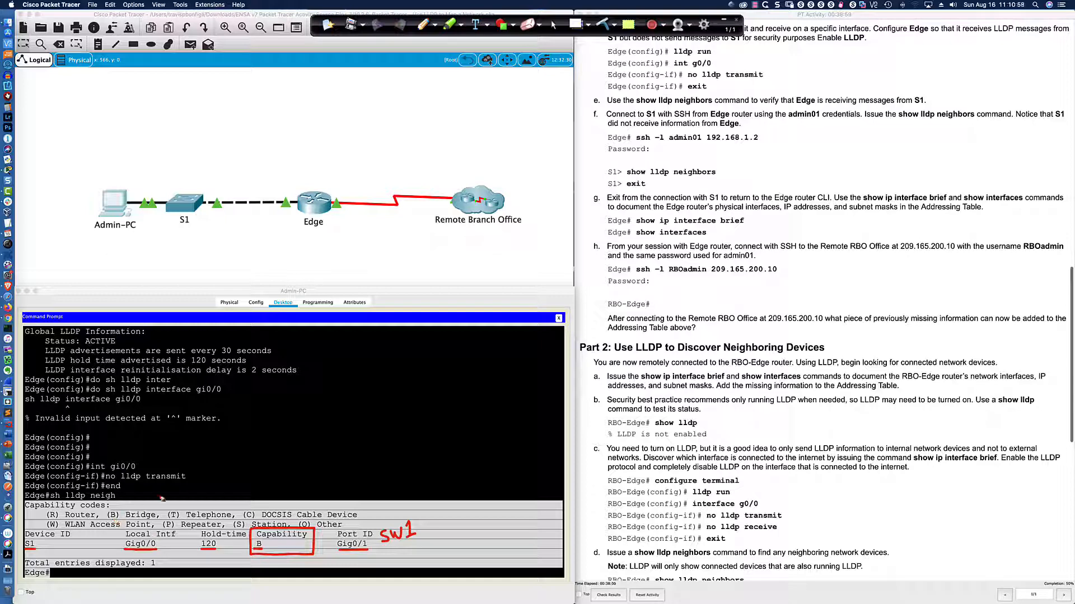
mouse_move(159, 496)
mouse_down()
mouse_move(143, 508)
mouse_move(153, 508)
mouse_up()
drag(383, 550, 420, 545)
Clear all pen annotations, return to the Admin-PC command prompt, and highlight the total entries line
click(603, 24)
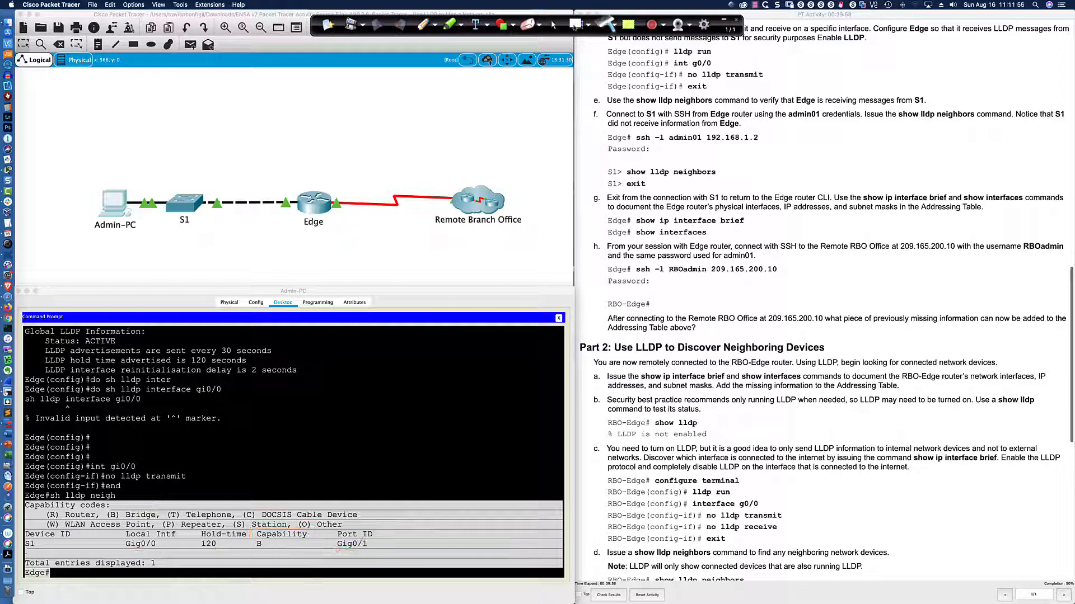
click(555, 25)
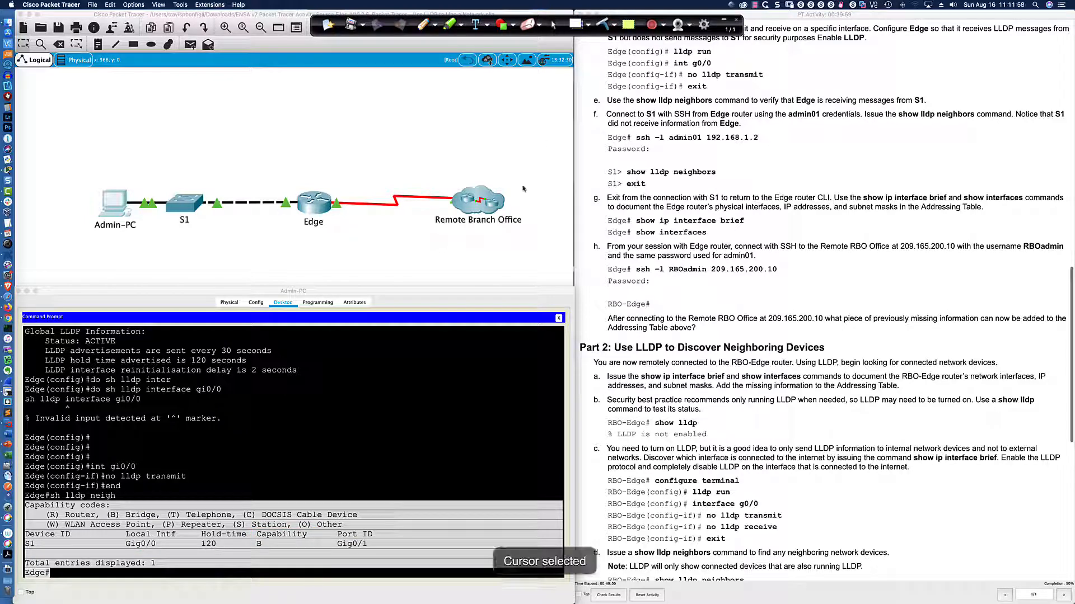
click(379, 393)
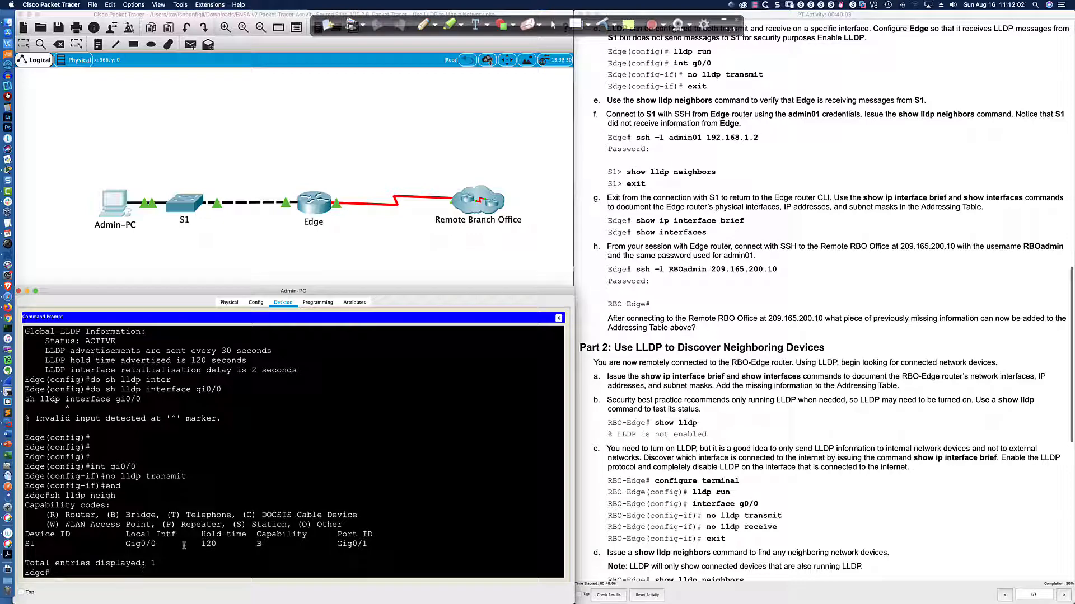
drag(157, 562, 99, 562)
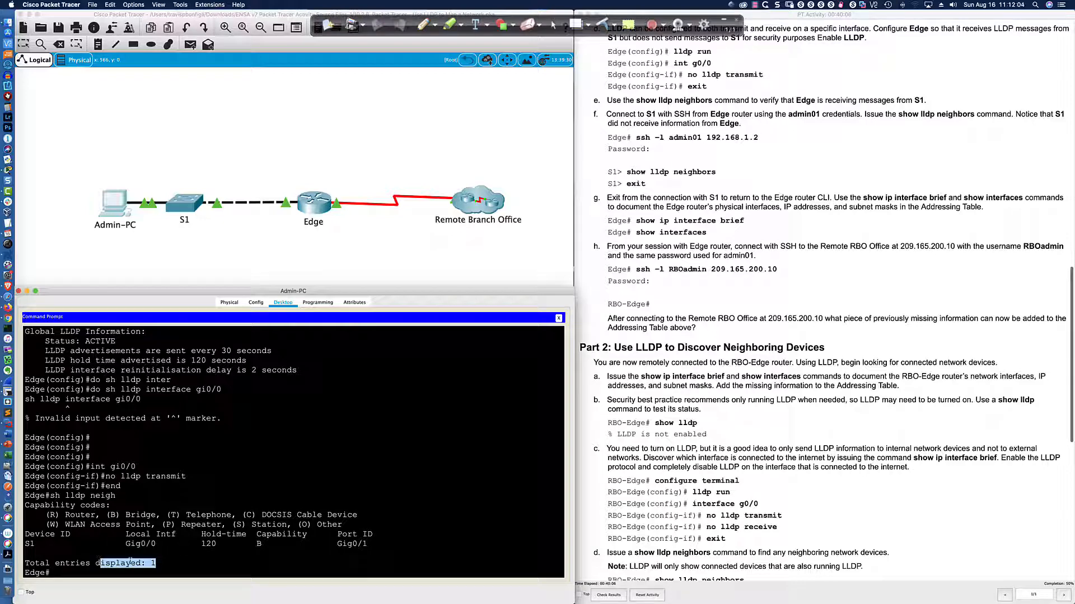
click(162, 573)
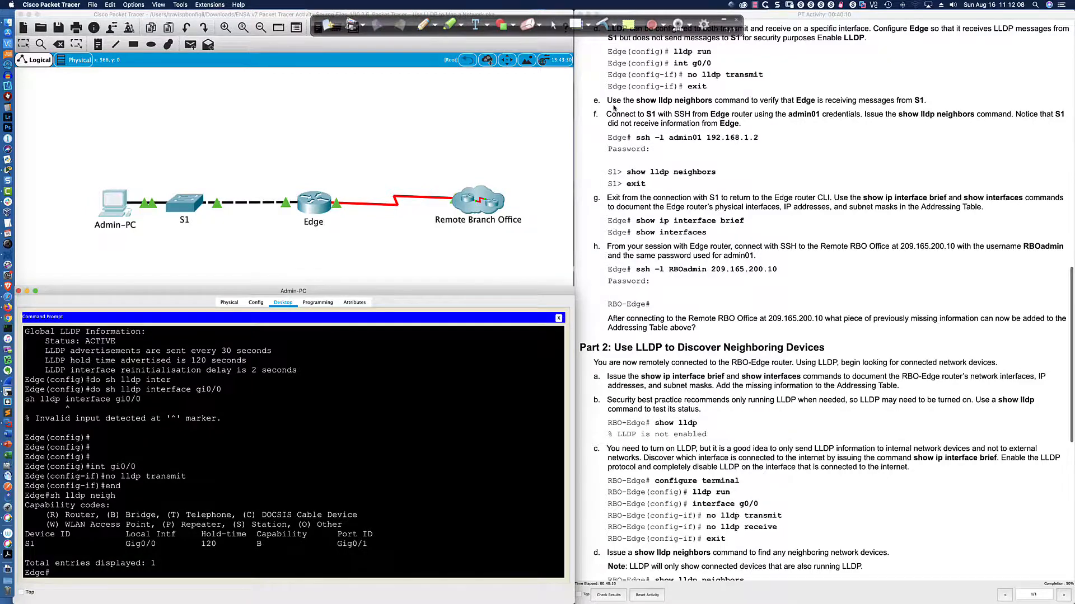
Connect from Edge to S1 with ssh -l admin01 192.168.1.2 and submit the account password
scroll(614, 108, down, 3)
scroll(614, 108, down, 1)
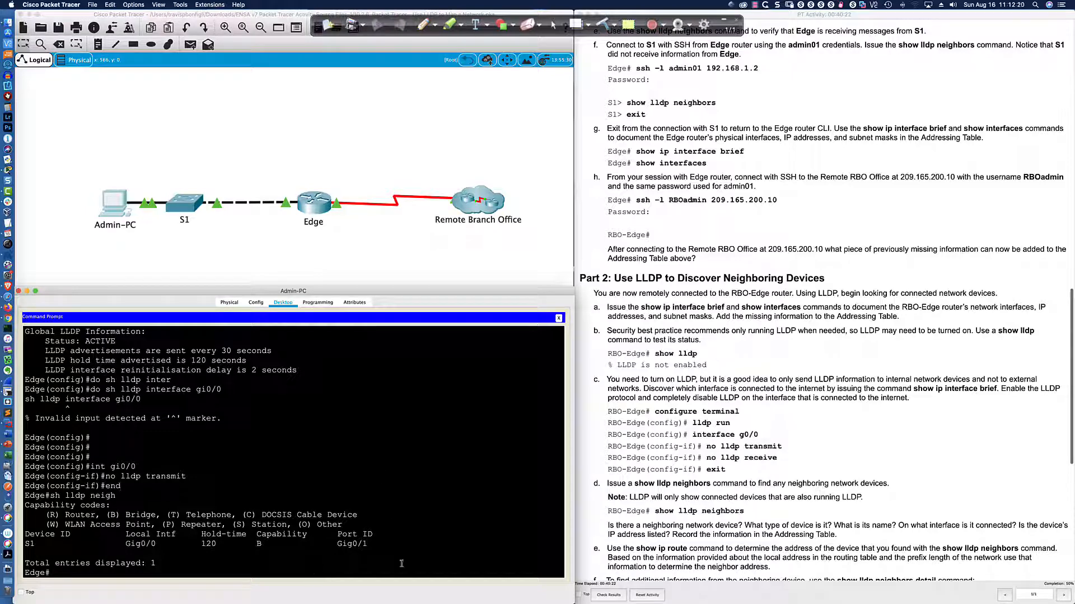
key(Return)
key(Return)
text(ssh)
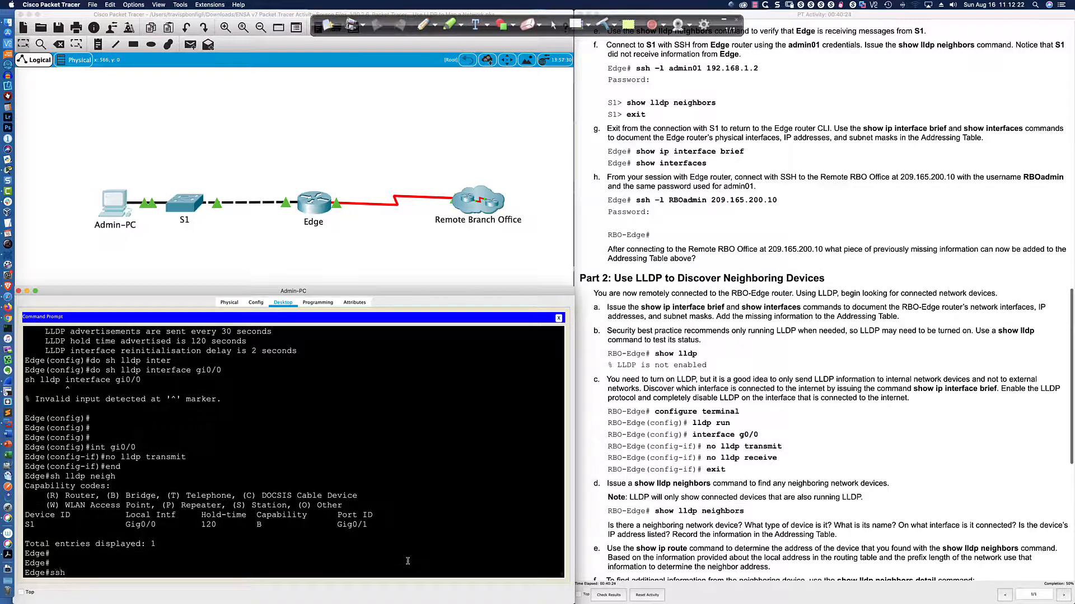
text( -l admin01 192.168.1.2)
key(Return)
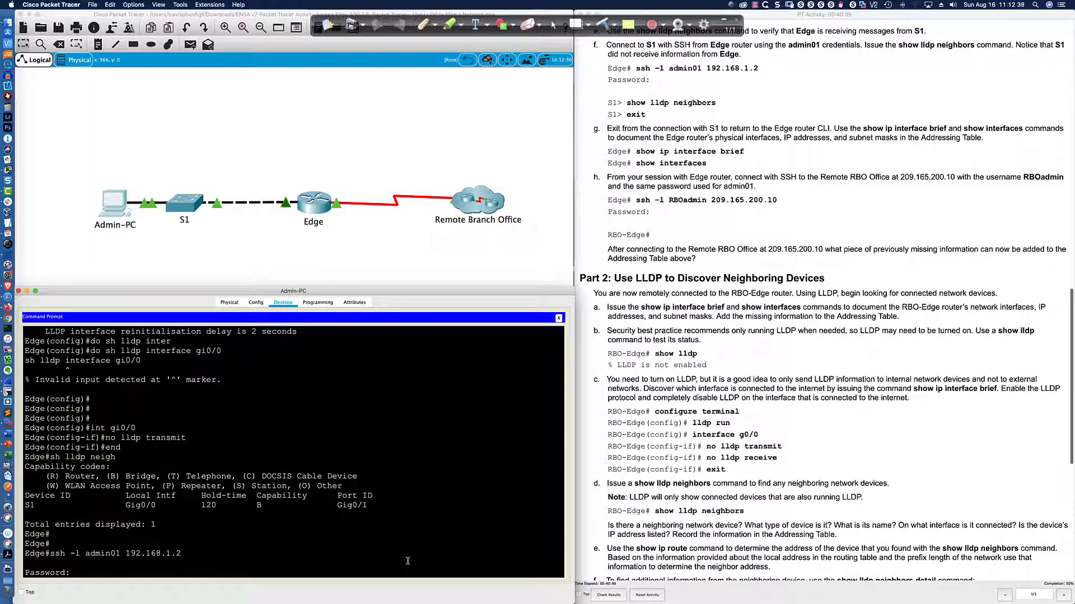
key(Return)
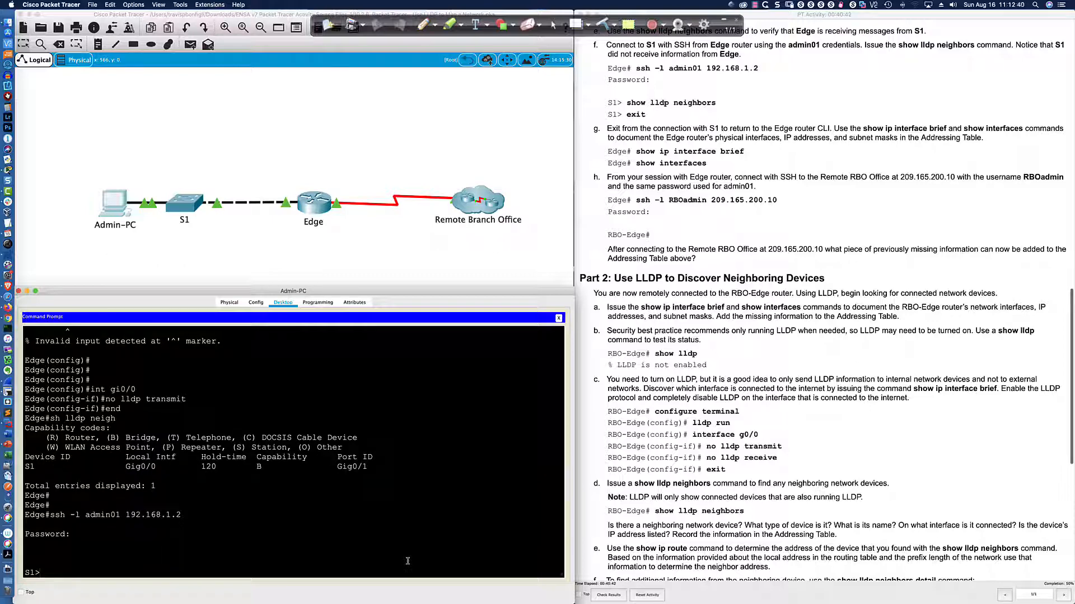
key(Return)
key(Return)
key(Return)
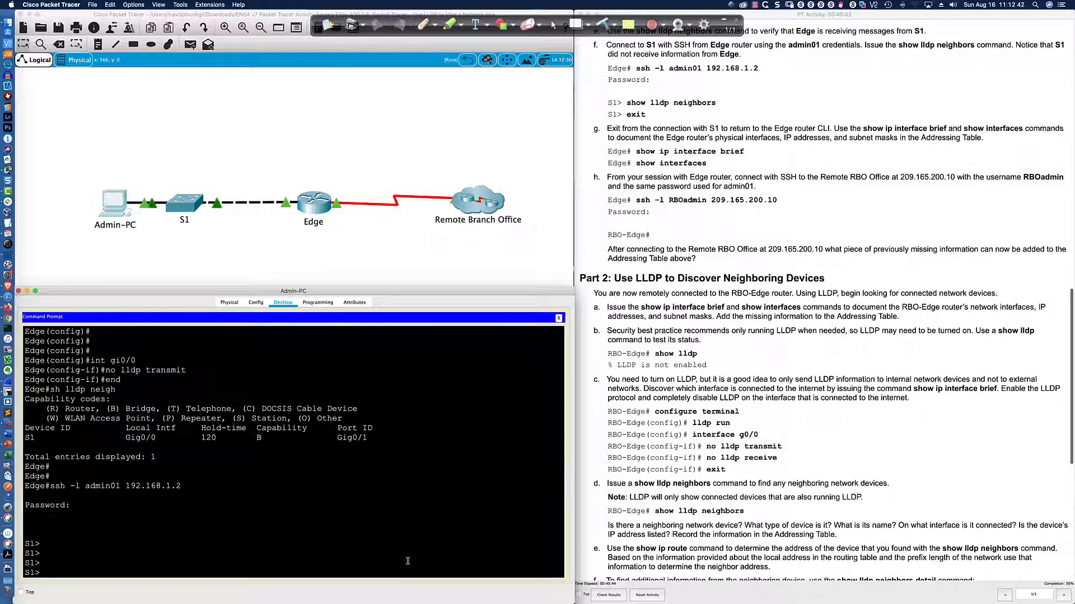